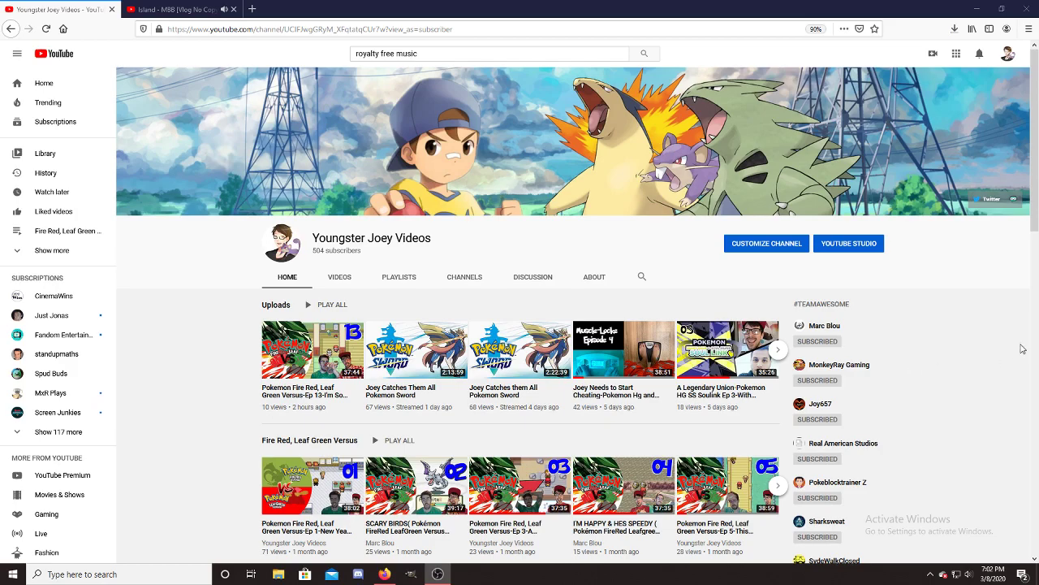
# Open YouTube's live streaming page, check the past streams offered for copying, and start a blank new stream.
pyautogui.click(934, 55)
pyautogui.click(959, 96)
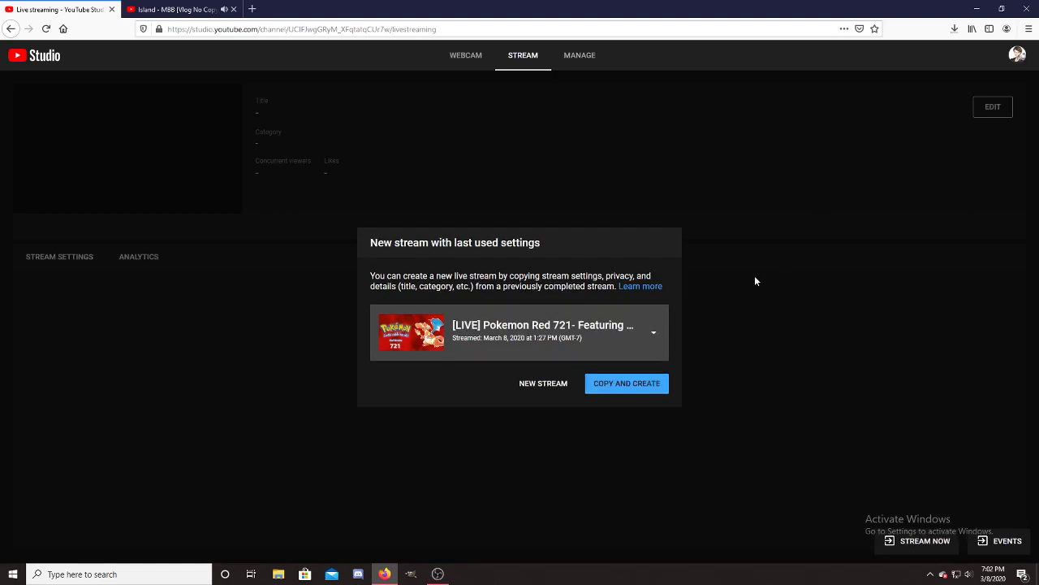
pyautogui.click(648, 333)
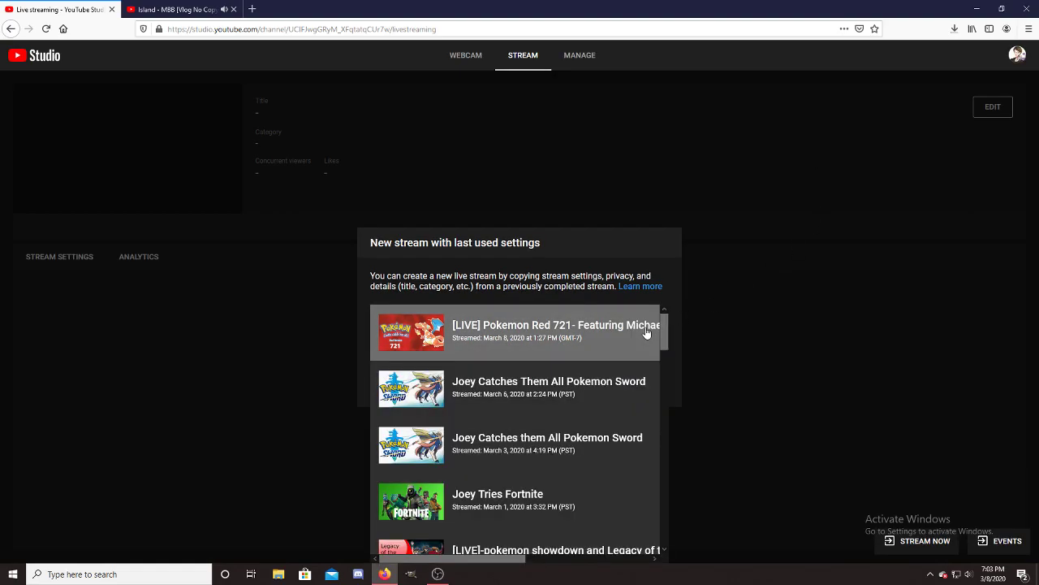
pyautogui.click(647, 333)
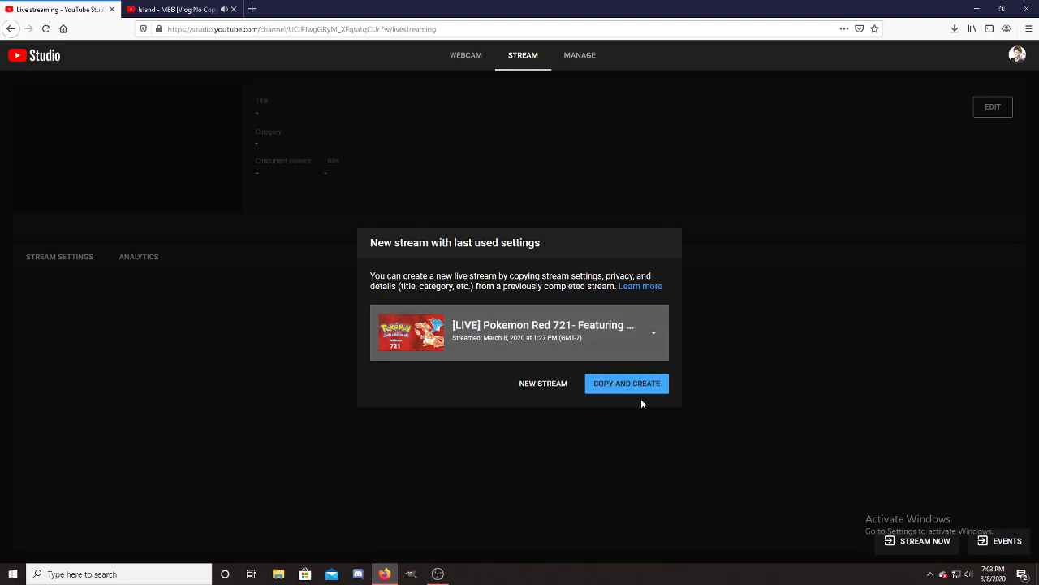
pyautogui.click(629, 337)
pyautogui.click(627, 336)
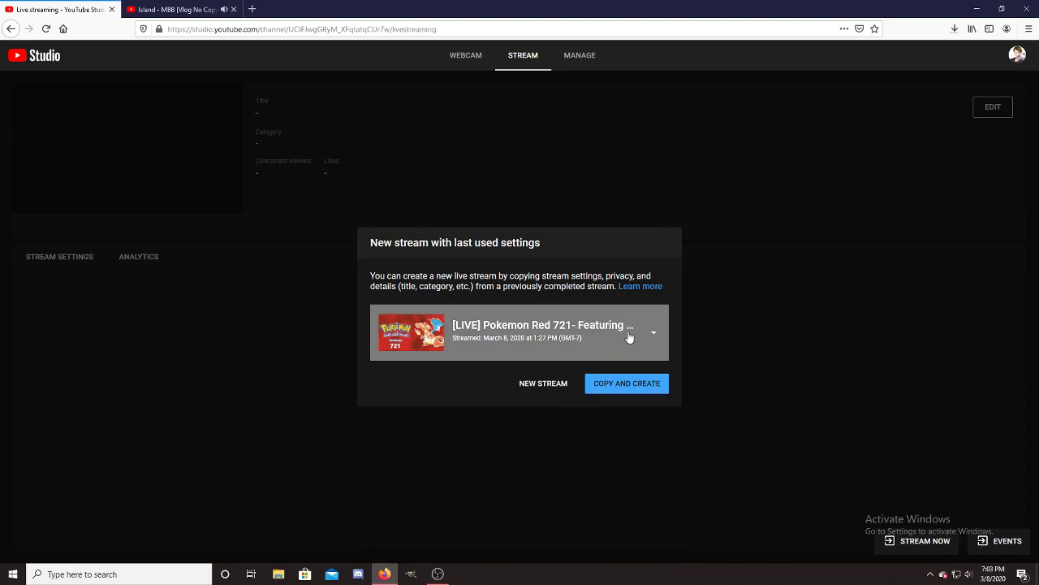
pyautogui.click(627, 336)
pyautogui.click(635, 332)
pyautogui.click(548, 384)
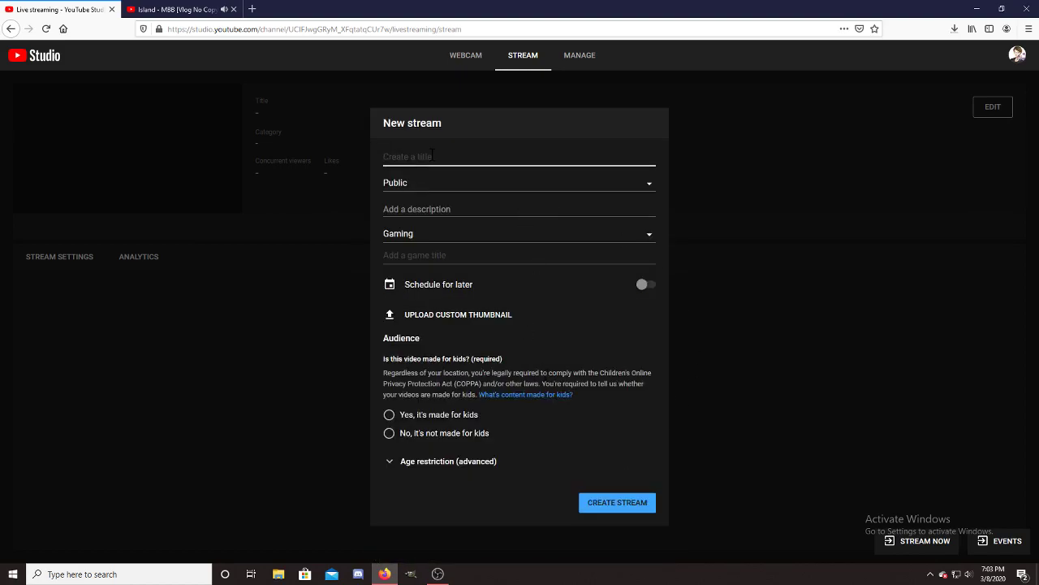
pyautogui.click(519, 62)
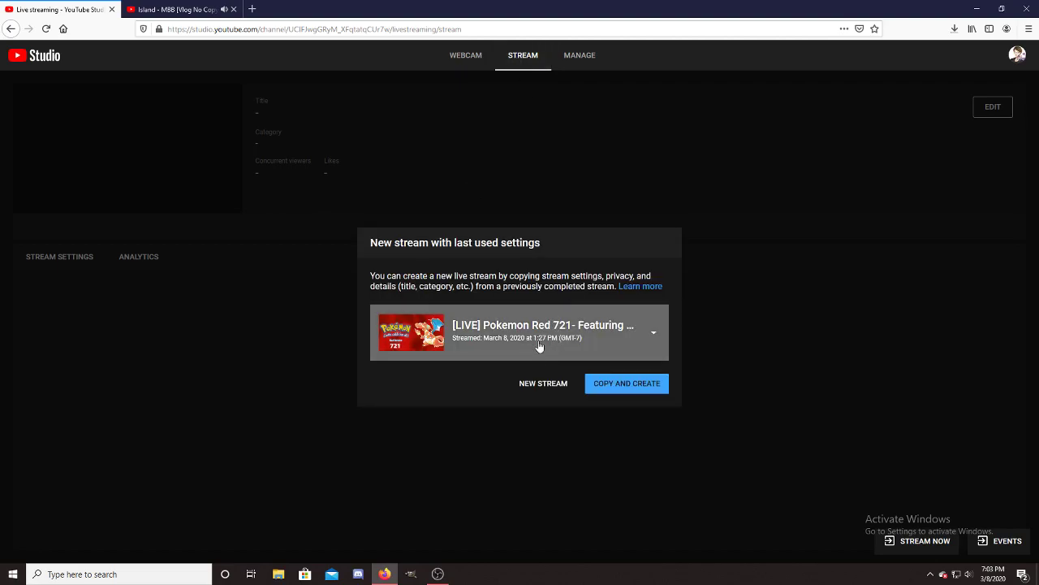
pyautogui.click(536, 384)
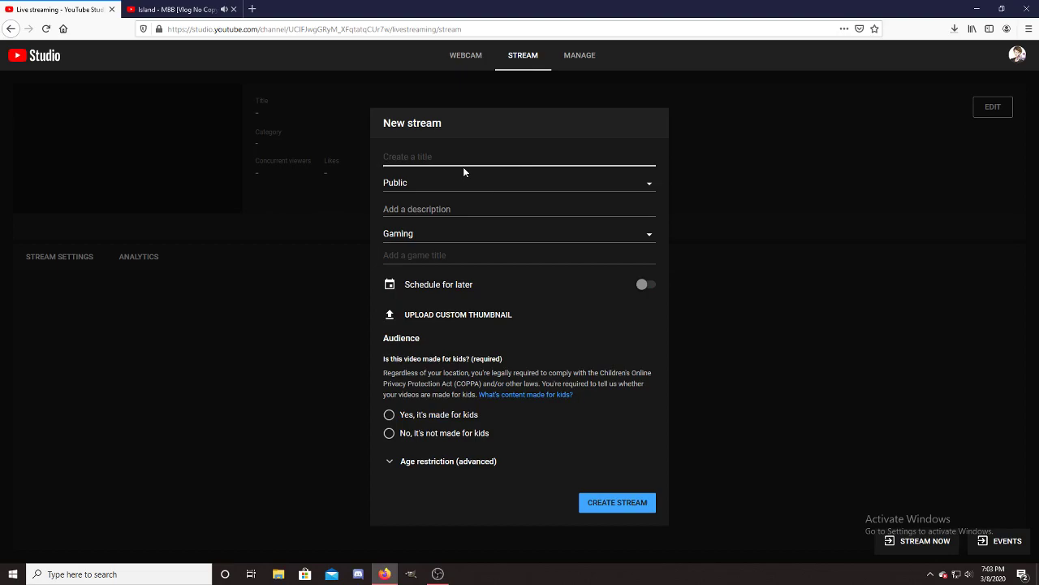
# Title the public stream "Fake Stream do not click i love" plus the friend's name, and describe it as "This is for" plus that name.
pyautogui.write('Fake Stream do not click i love Colton')
pyautogui.click(433, 182)
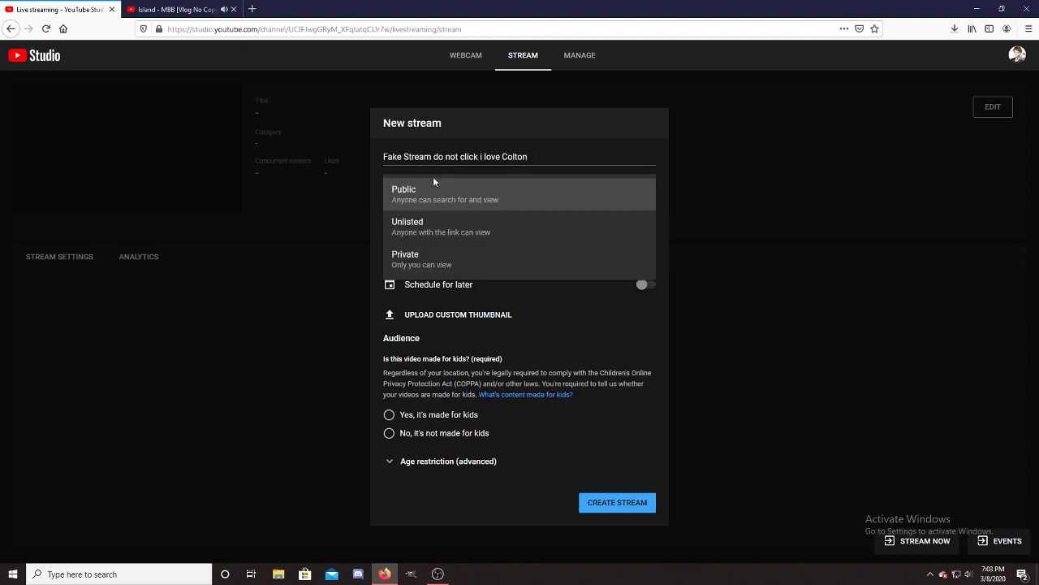
pyautogui.click(434, 185)
pyautogui.click(452, 209)
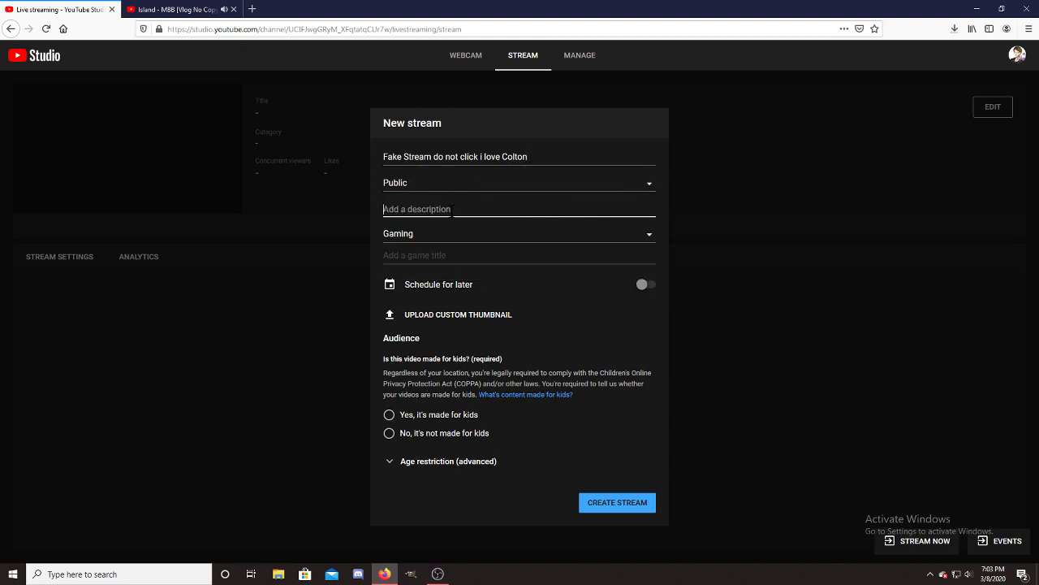
pyautogui.write('This is for Colton')
# Set the stream's game title to Gun (2005) and mark the video as not made for kids.
pyautogui.click(479, 254)
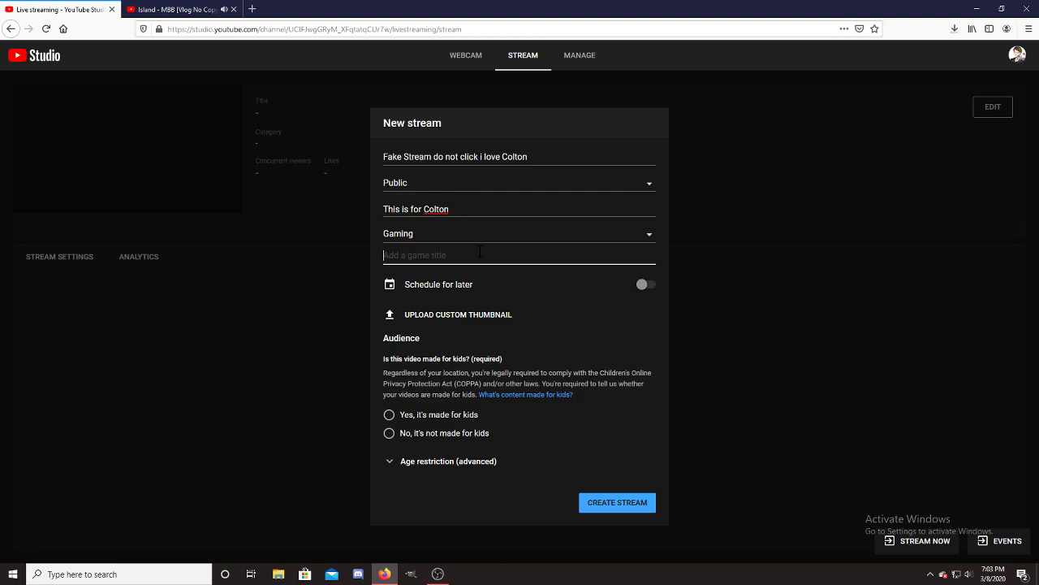
pyautogui.write('Colton')
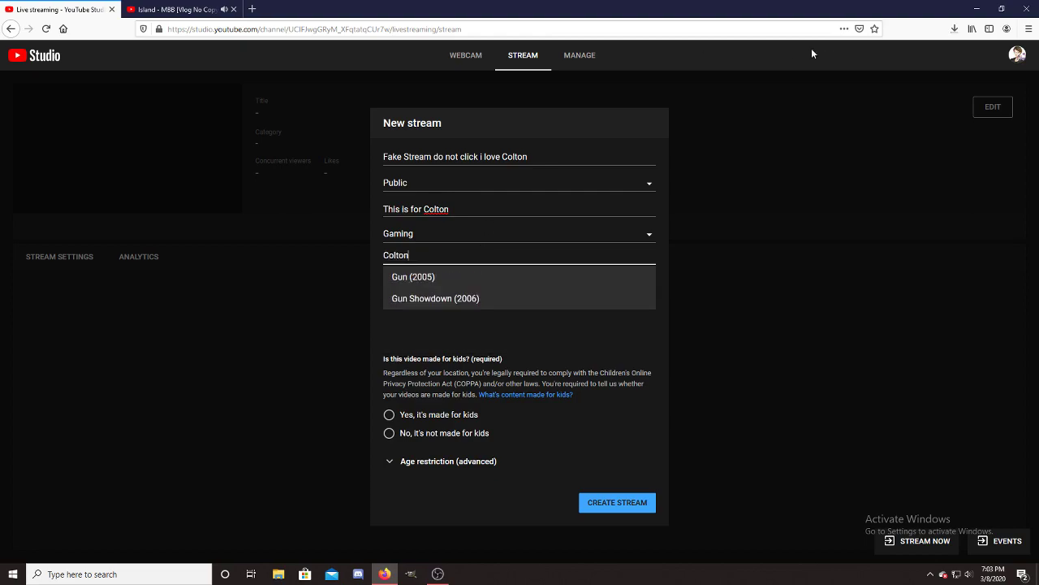
pyautogui.click(458, 278)
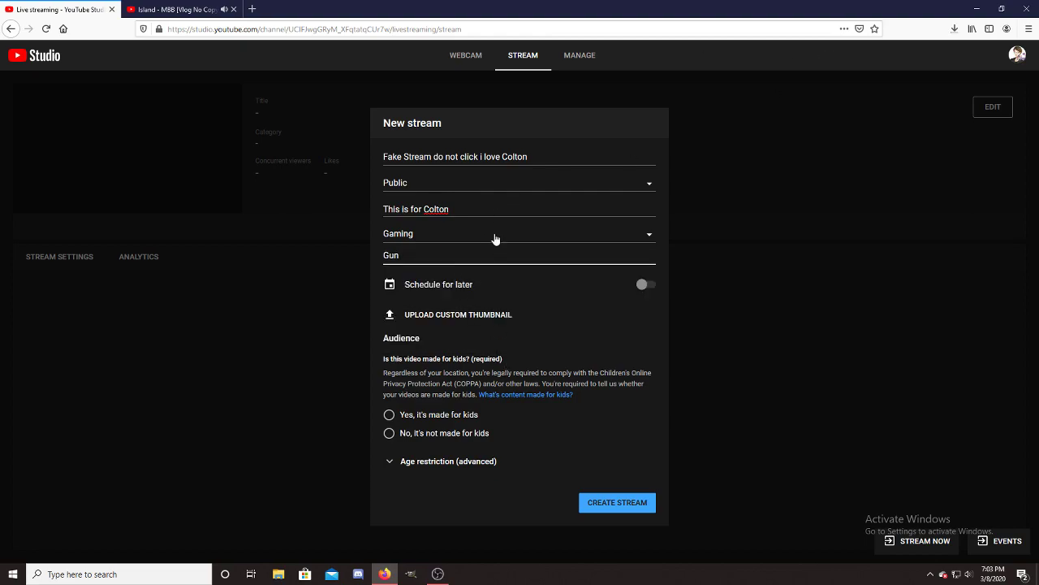
pyautogui.click(390, 433)
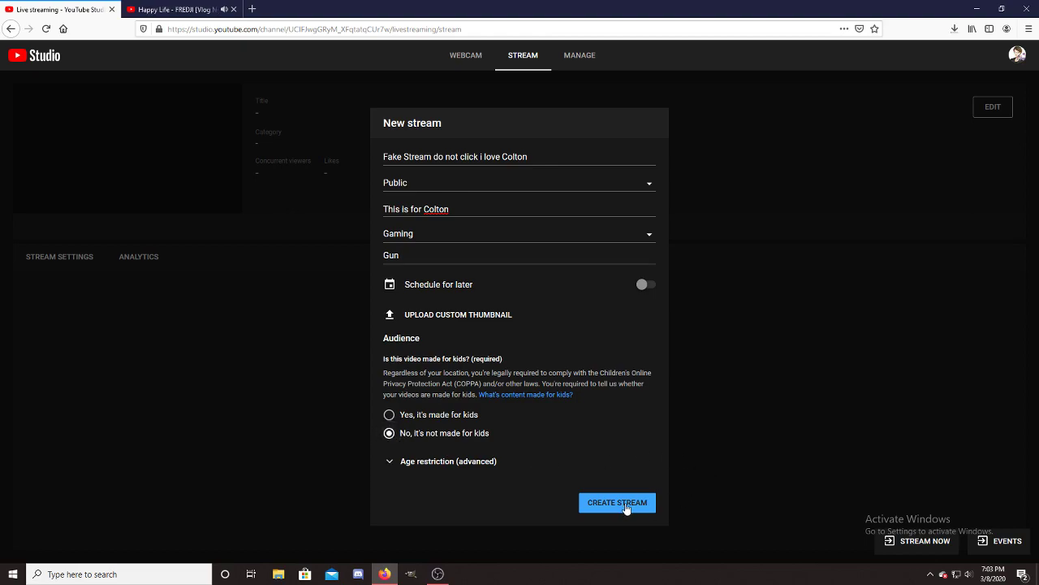
pyautogui.click(491, 315)
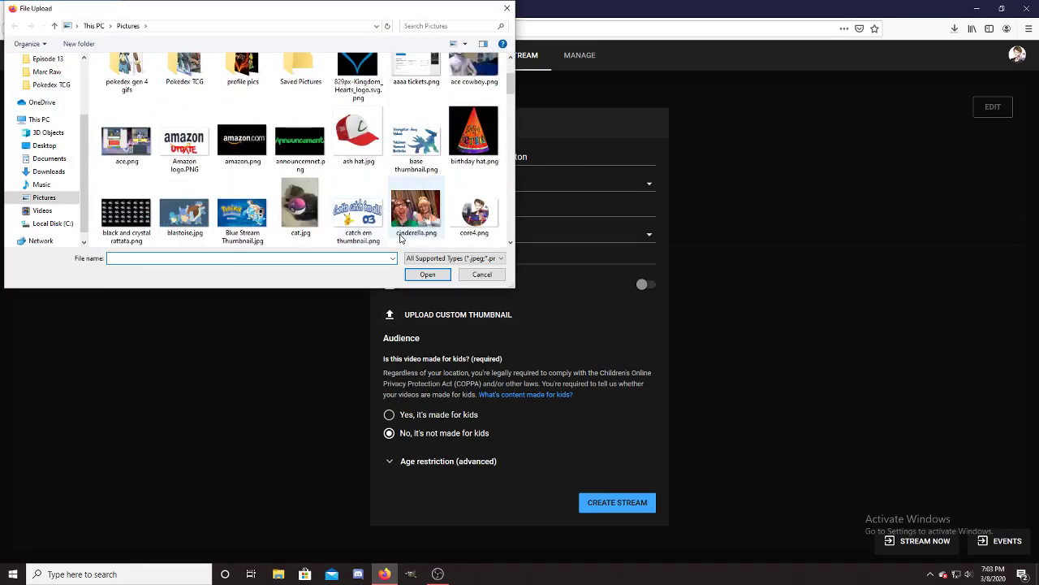
pyautogui.scroll(-8, 328, 160)
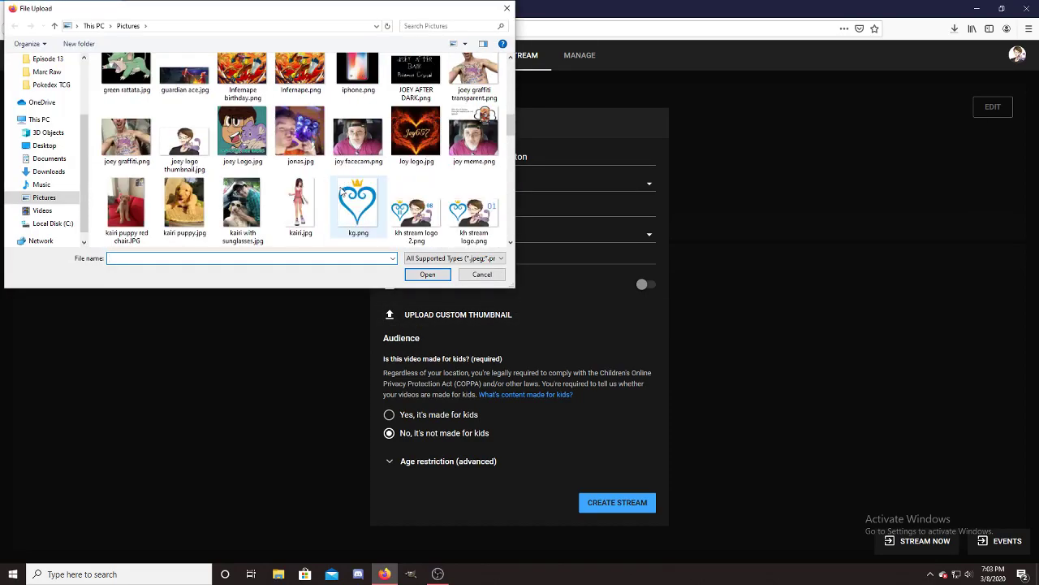
pyautogui.scroll(8, 336, 201)
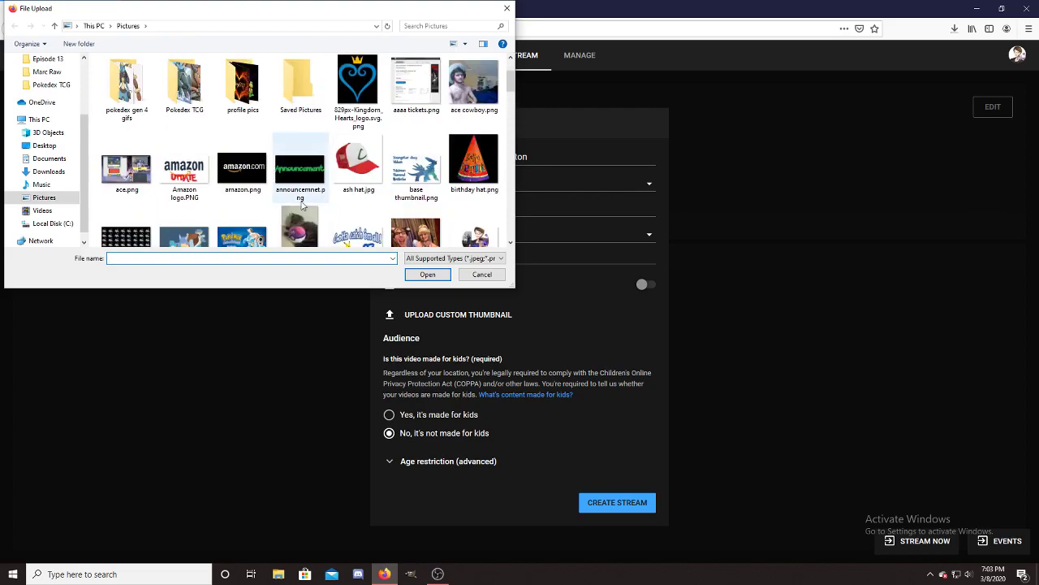
pyautogui.click(482, 274)
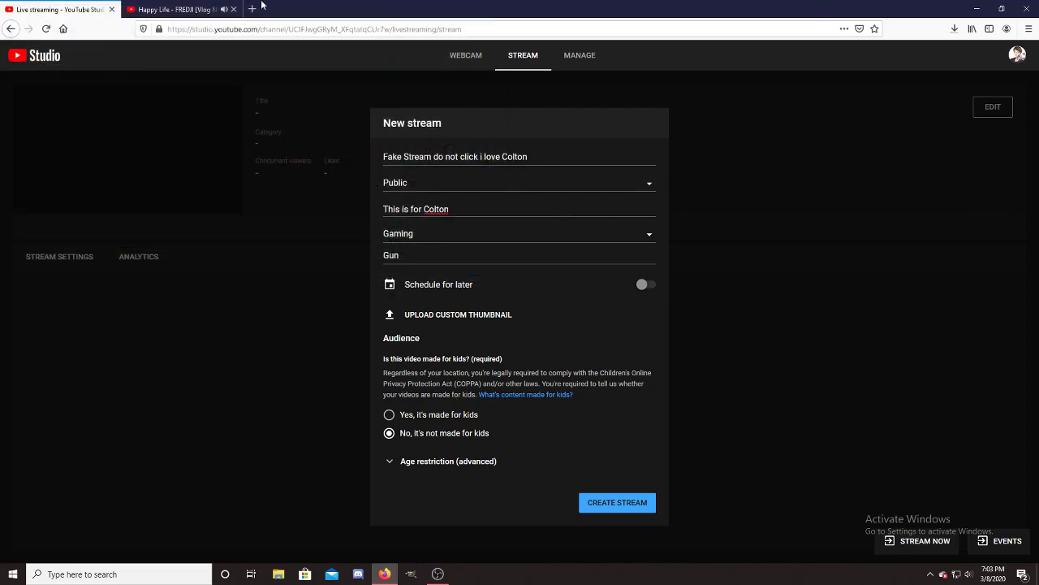
# Search Google Images for zoroark in a new tab and save the second picture to Pictures as zoroark.
pyautogui.click(255, 9)
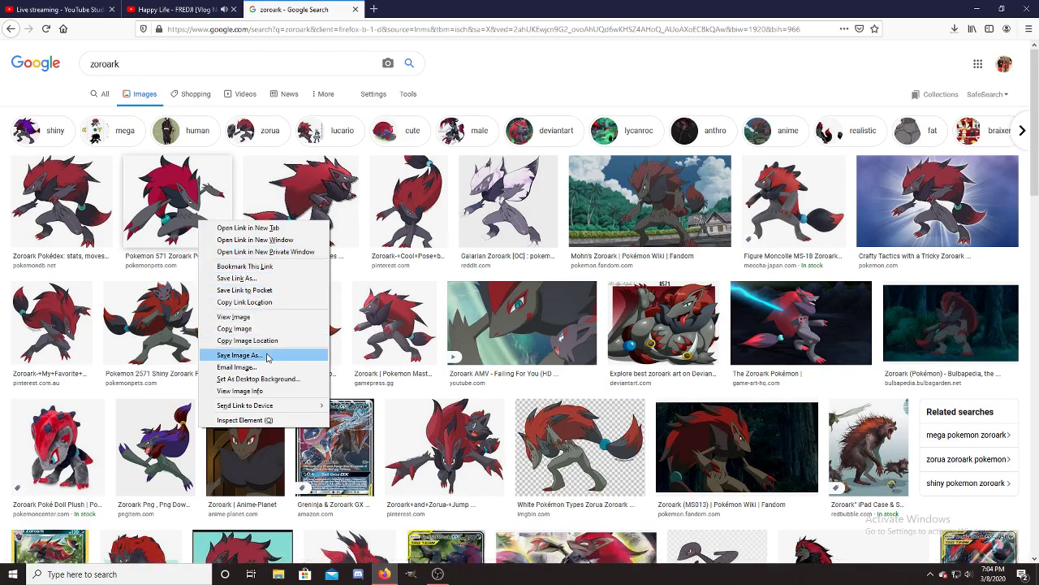
pyautogui.click(268, 357)
pyautogui.write('zoro')
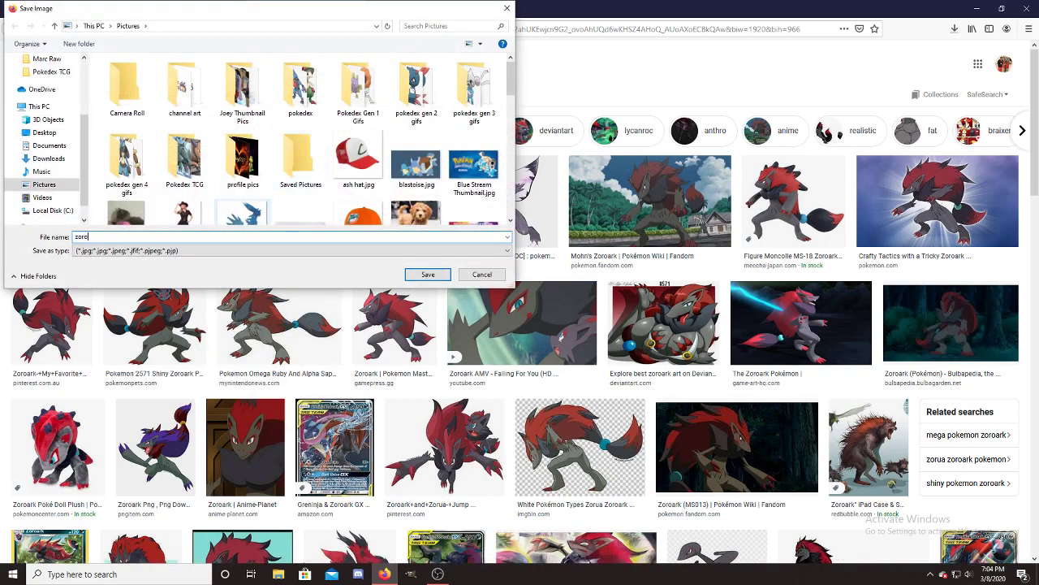
pyautogui.write('ark')
pyautogui.press('Return')
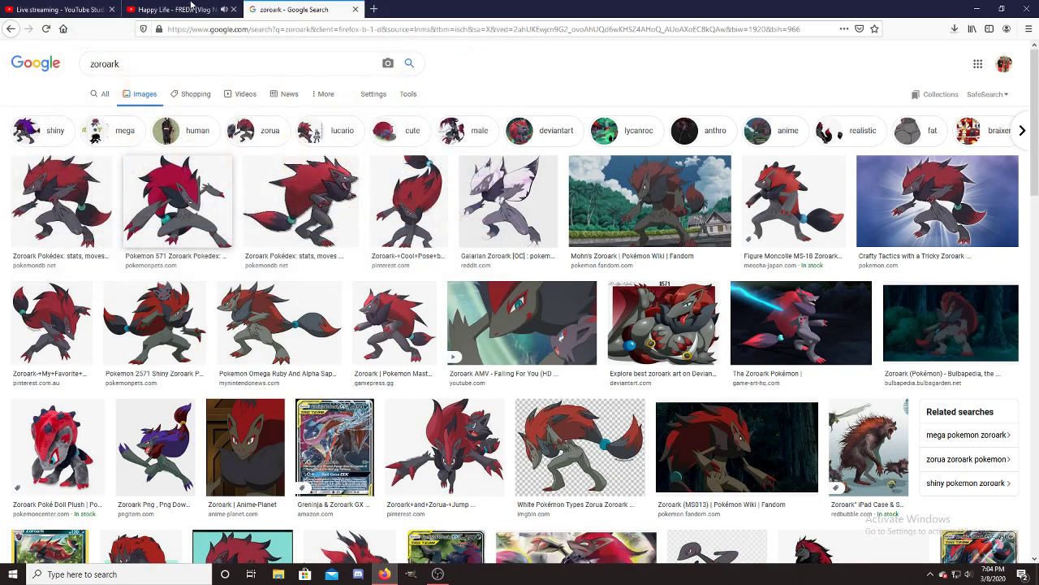
# Return to the new stream form and upload the saved zoroark picture as the custom thumbnail.
pyautogui.click(98, 9)
pyautogui.click(473, 315)
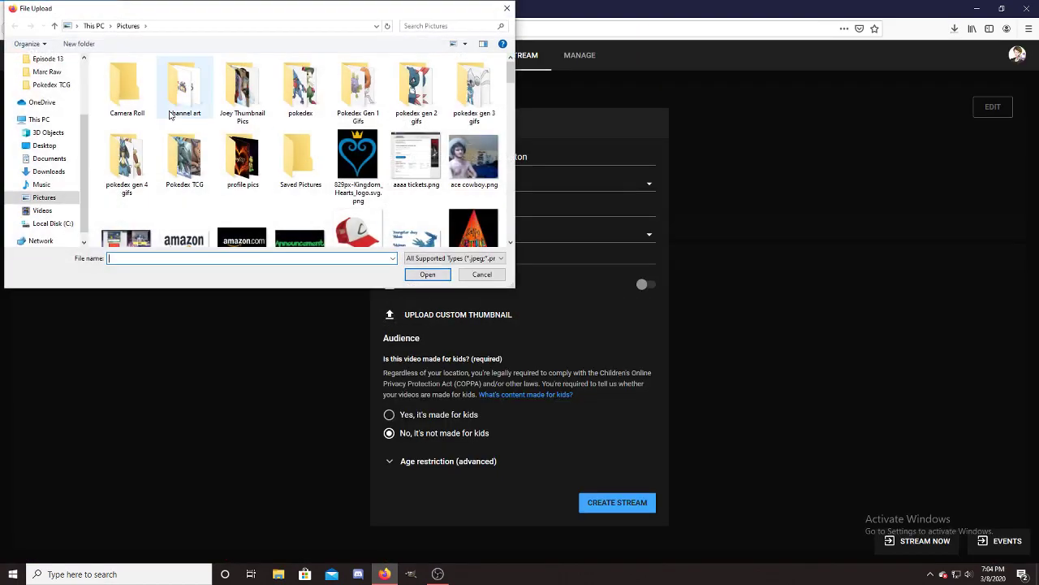
pyautogui.scroll(-5, 300, 146)
pyautogui.write('zoroa')
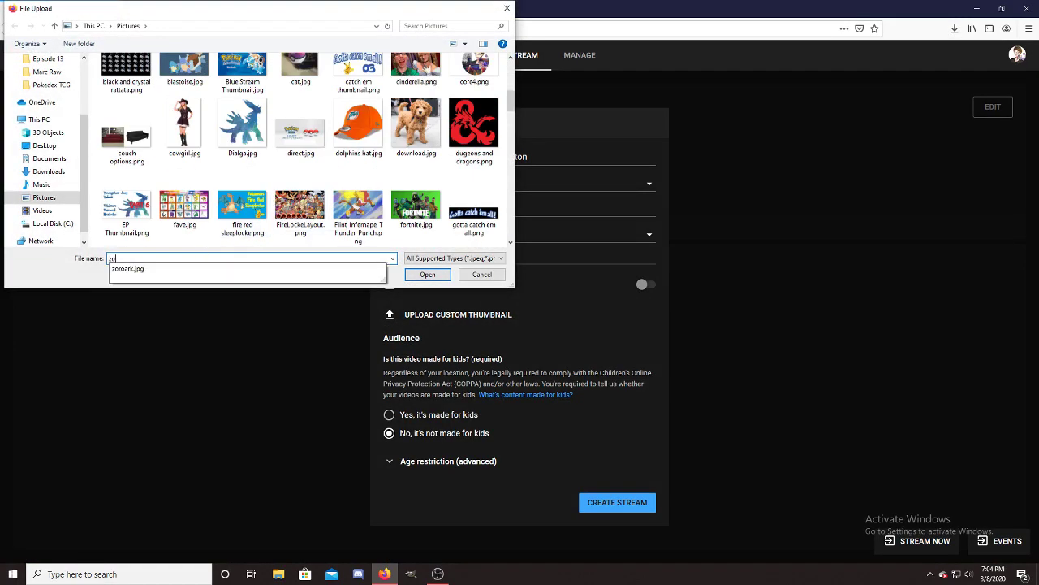
pyautogui.press('BackSpace')
pyautogui.click(148, 268)
pyautogui.click(427, 274)
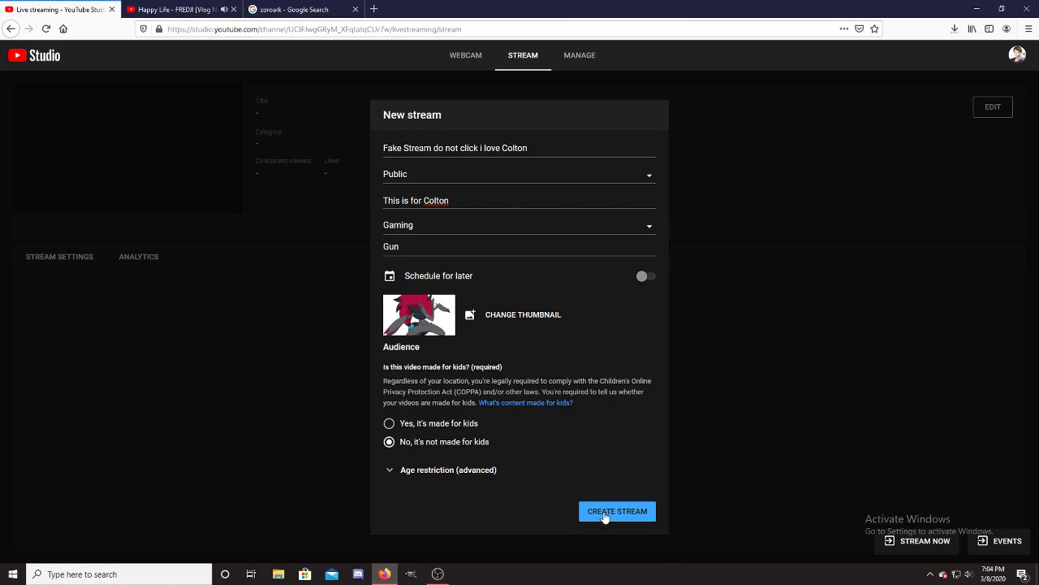
# Schedule the stream for Sun, Mar 8 at 8:00 PM and create it.
pyautogui.click(648, 281)
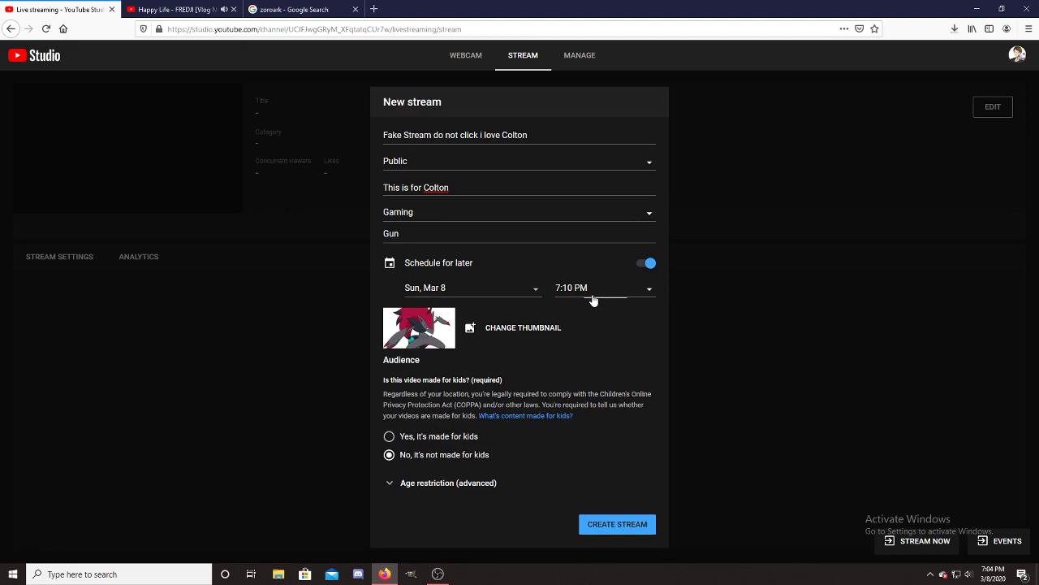
pyautogui.click(595, 297)
pyautogui.scroll(-5, 593, 398)
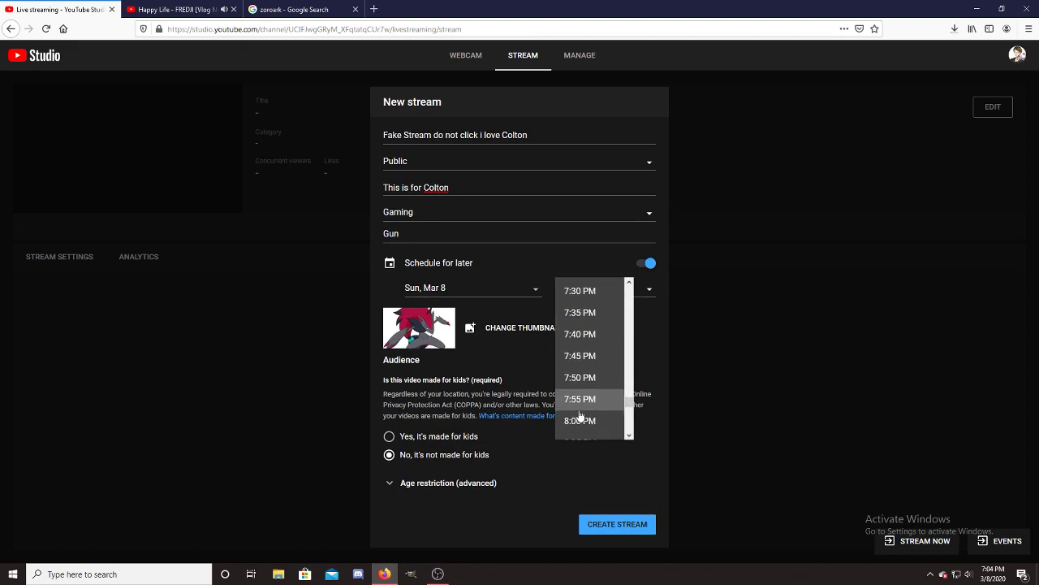
pyautogui.click(587, 382)
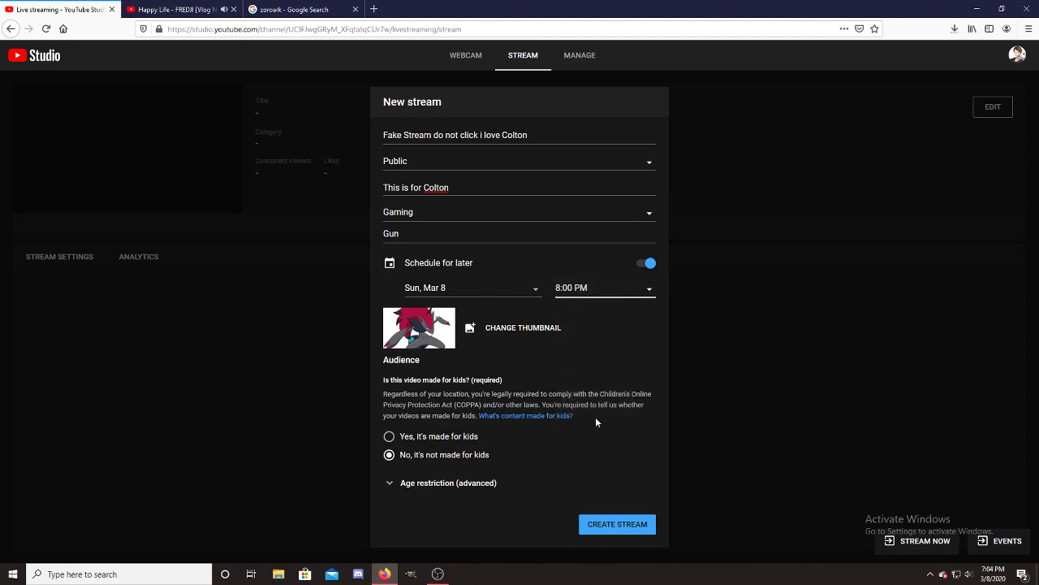
pyautogui.click(618, 528)
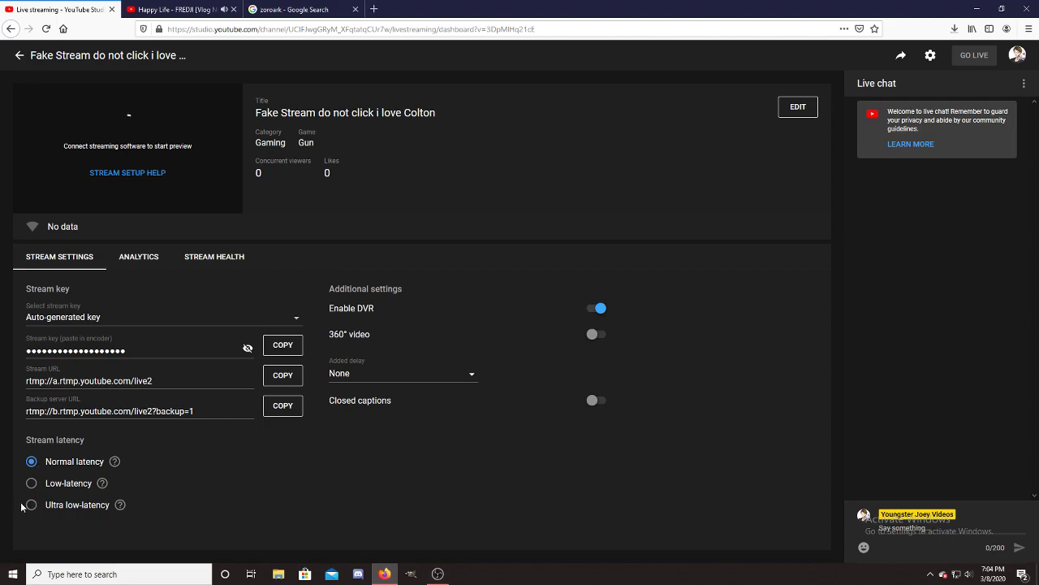
# Set the stream latency to Ultra low-latency and close the stream's dashboard.
pyautogui.click(44, 504)
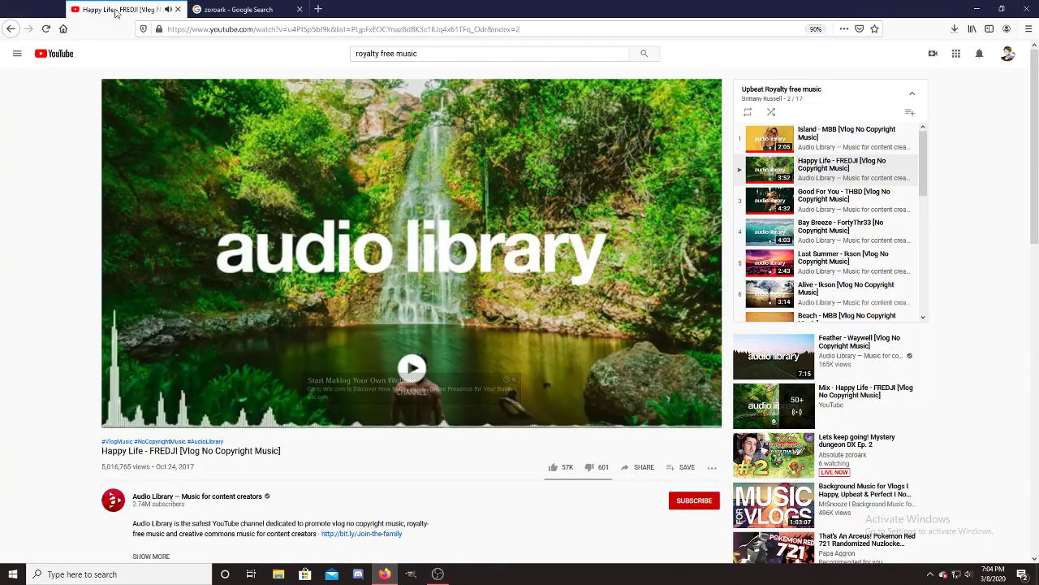
pyautogui.click(112, 9)
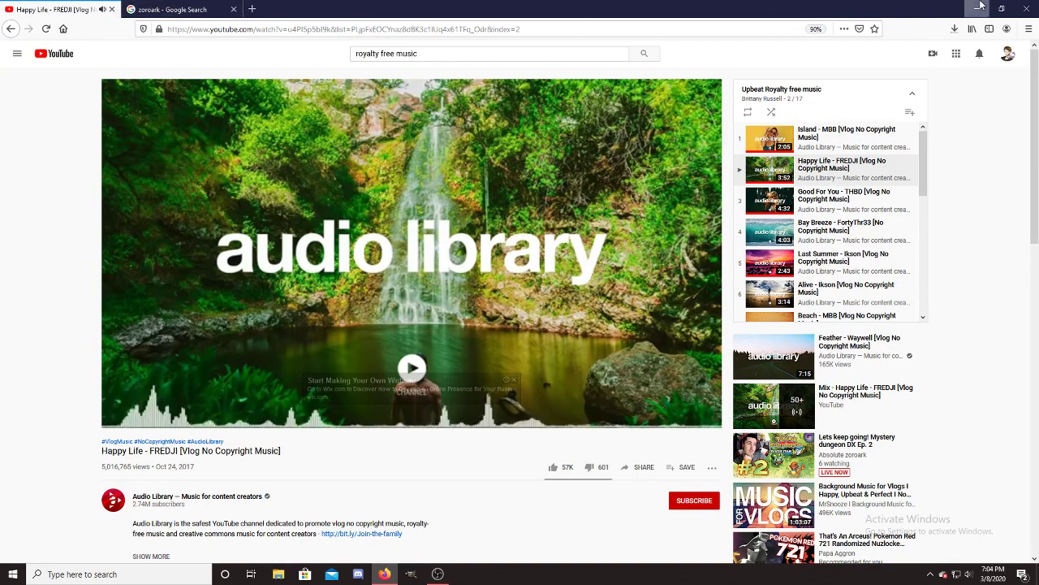
# Switch to Streamlabs OBS and select the scheduled Fake Stream event in the go-live information, cancelling before going live.
pyautogui.click(980, 7)
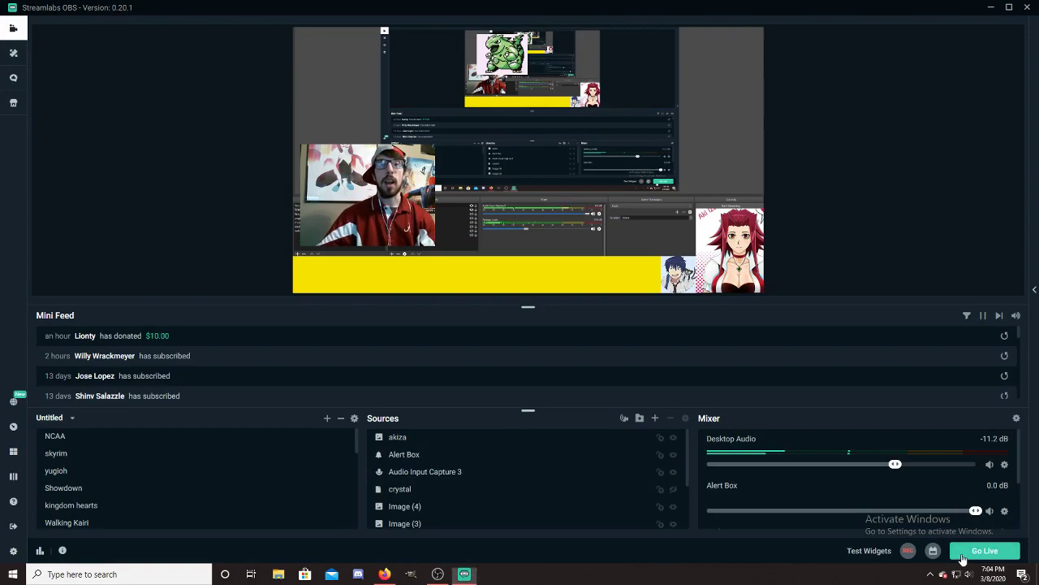
pyautogui.click(985, 550)
pyautogui.click(586, 152)
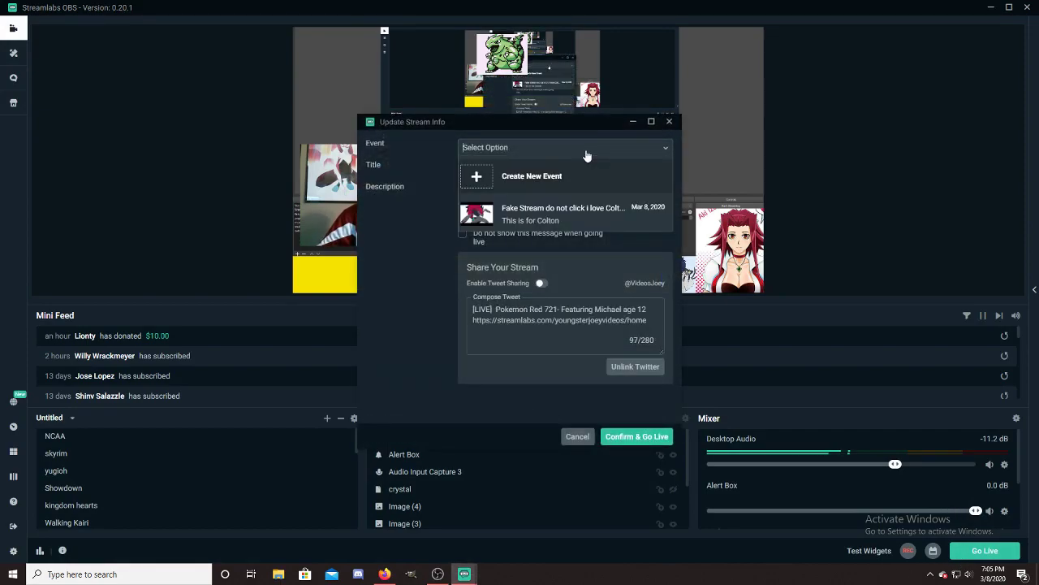
pyautogui.click(576, 210)
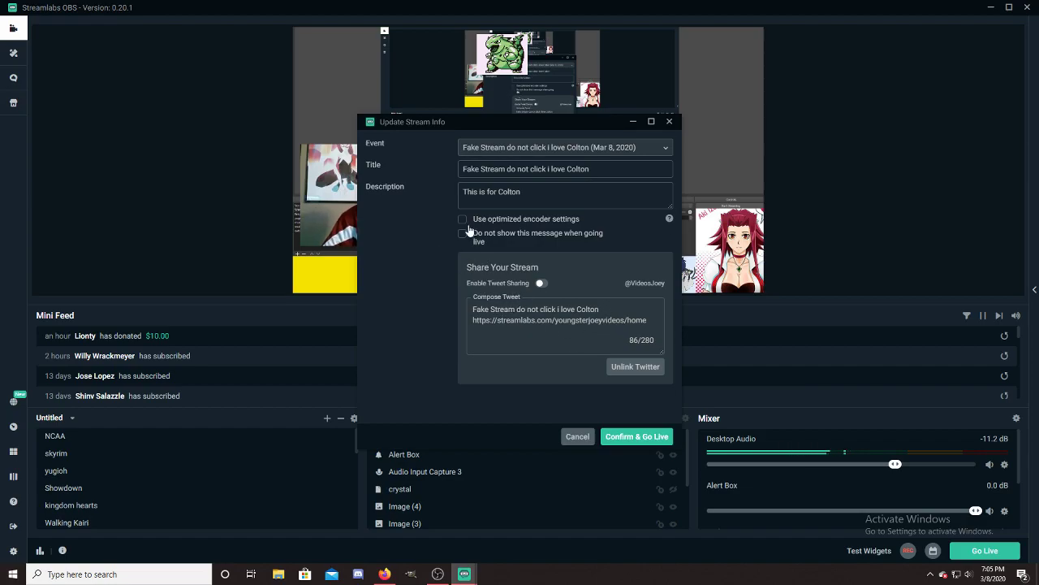
pyautogui.click(577, 437)
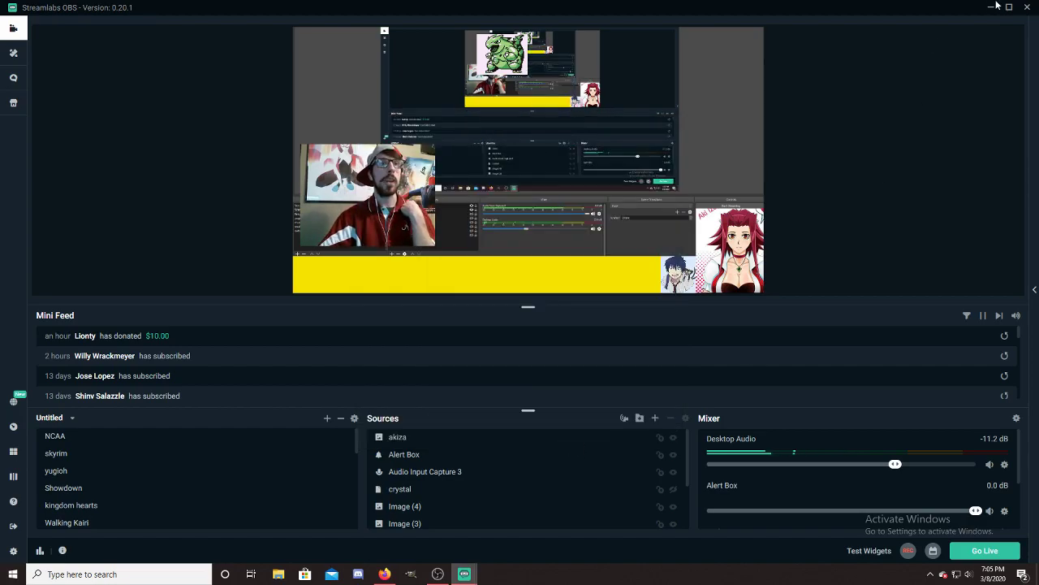